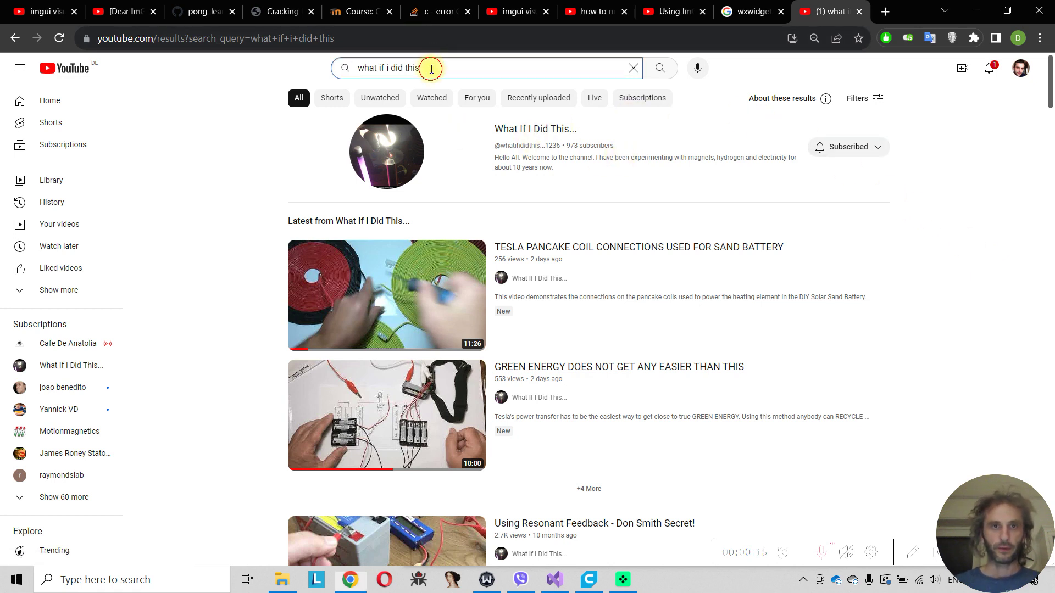
From the search results, go to the What If I Did This... channel's Videos tab.
left_click_drag(433, 68, 319, 69)
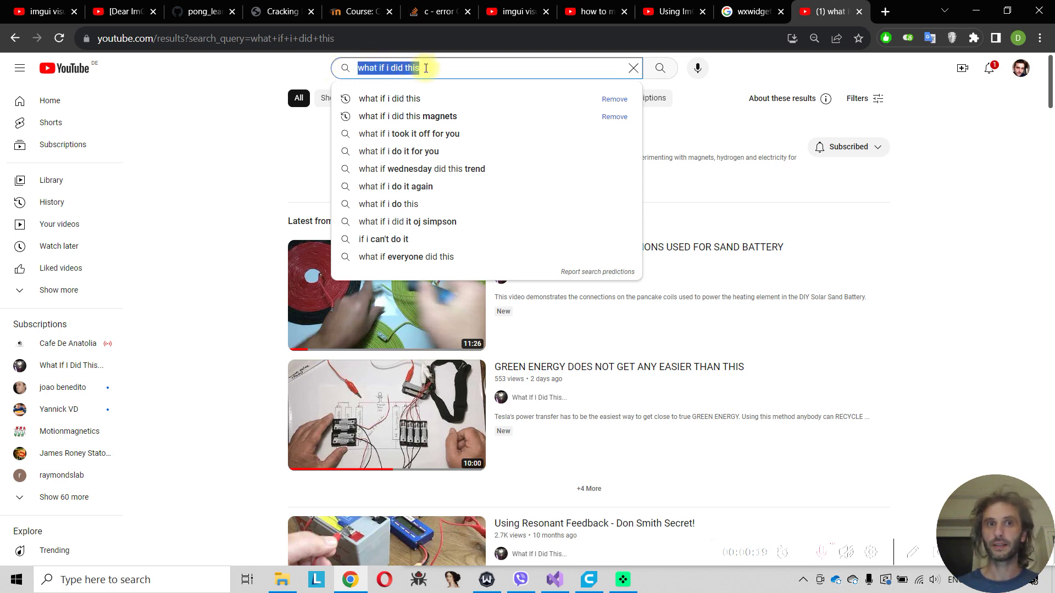
left_click(232, 165)
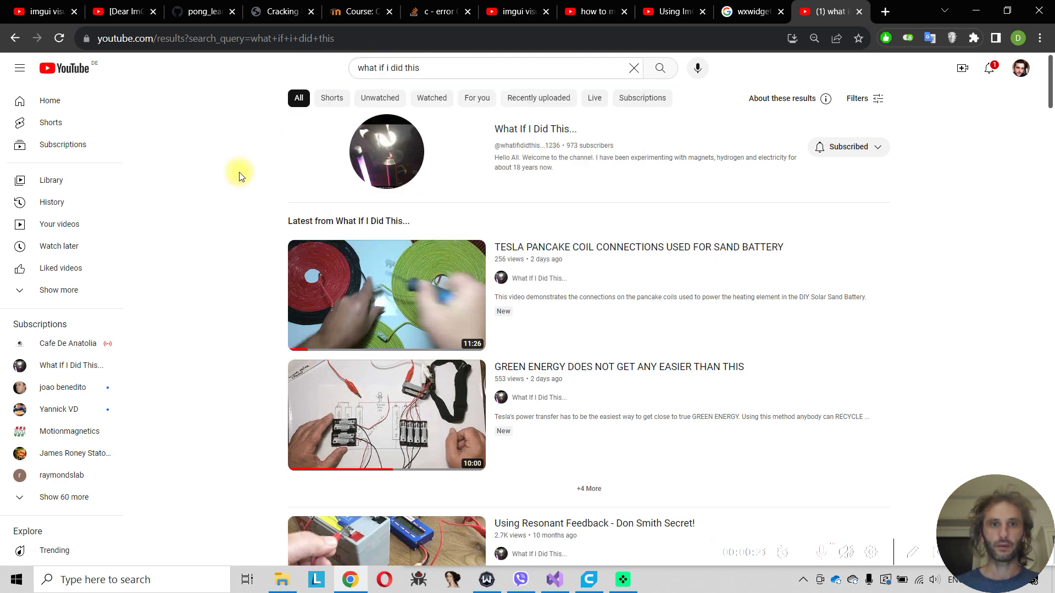
left_click(524, 133)
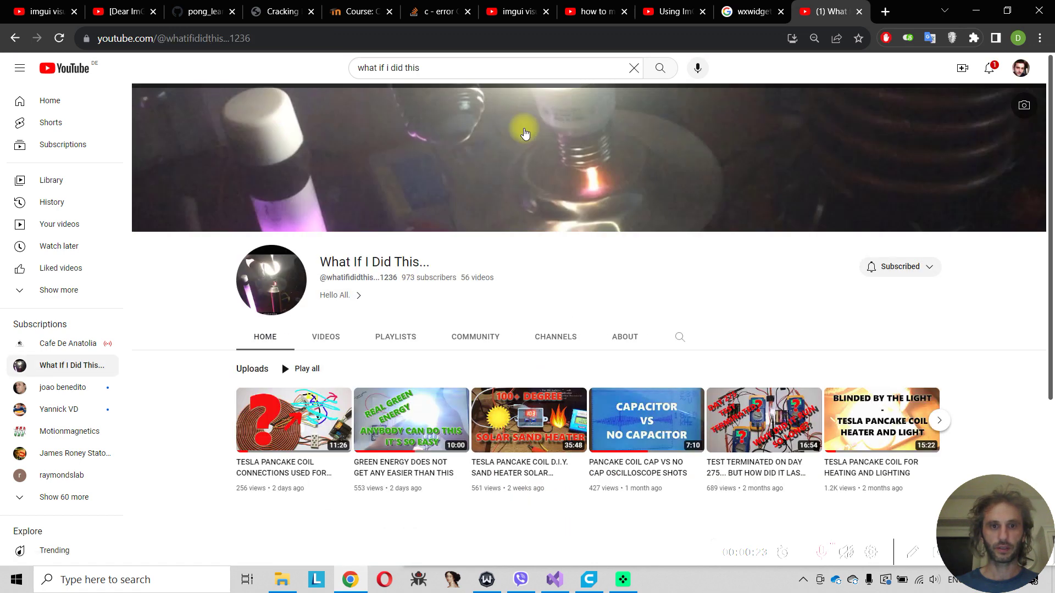
scroll(654, 304, "down", 3)
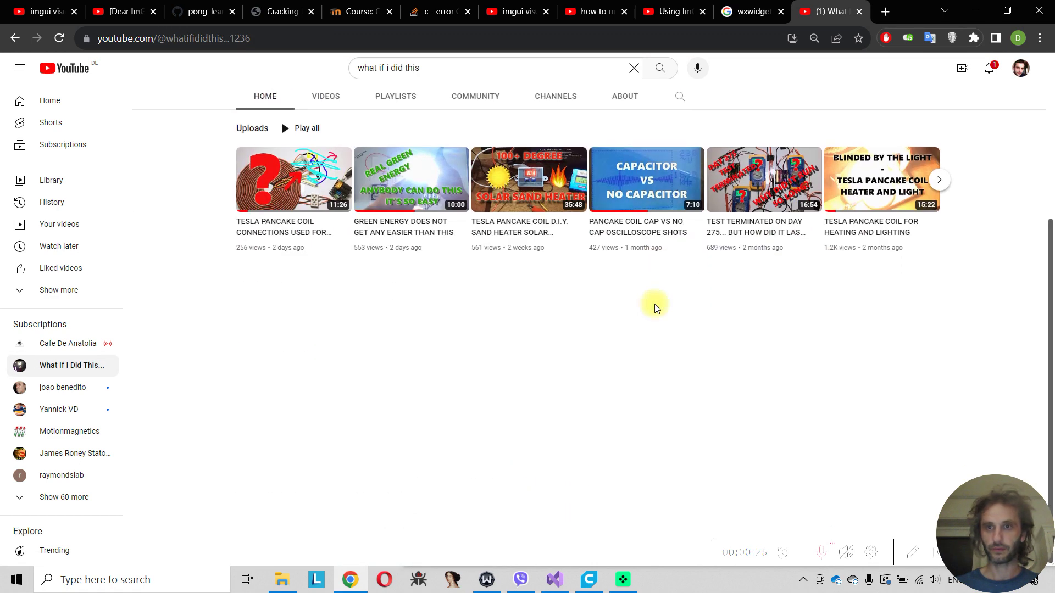
scroll(654, 308, "up", 2)
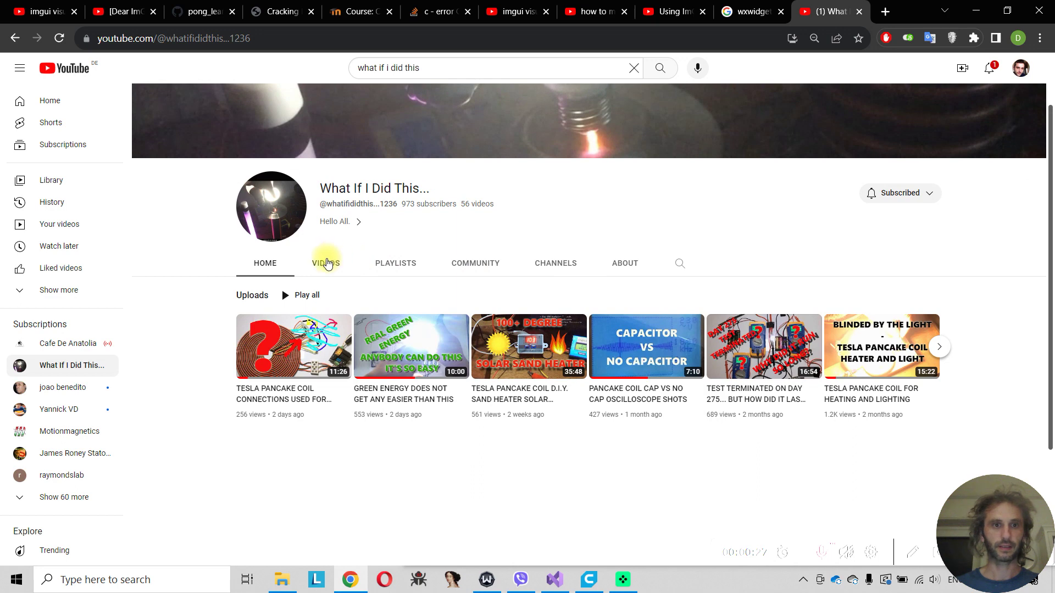
left_click(327, 263)
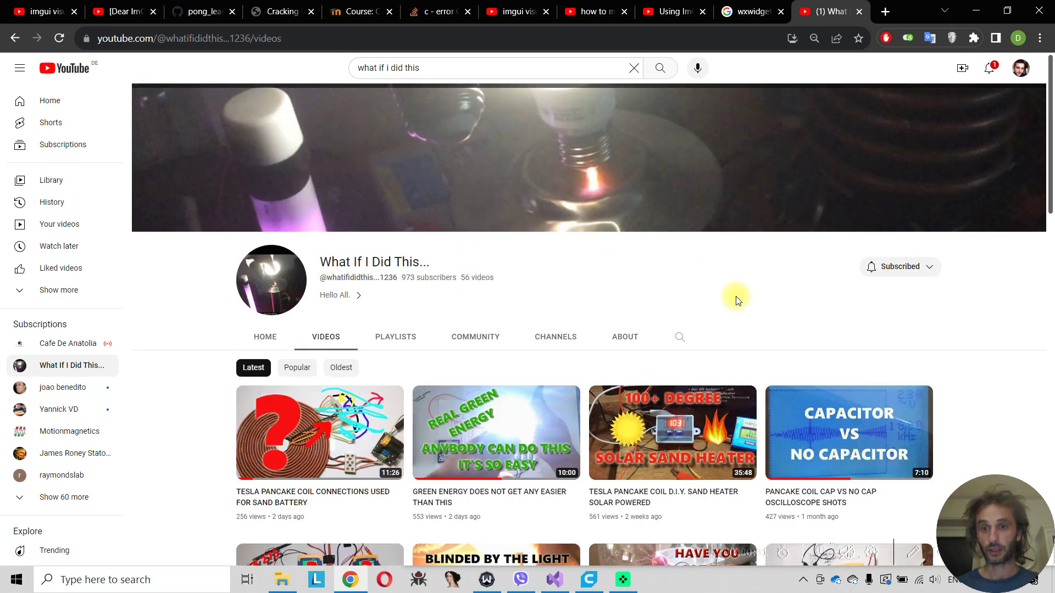
scroll(737, 301, "down", 3)
scroll(737, 300, "down", 2)
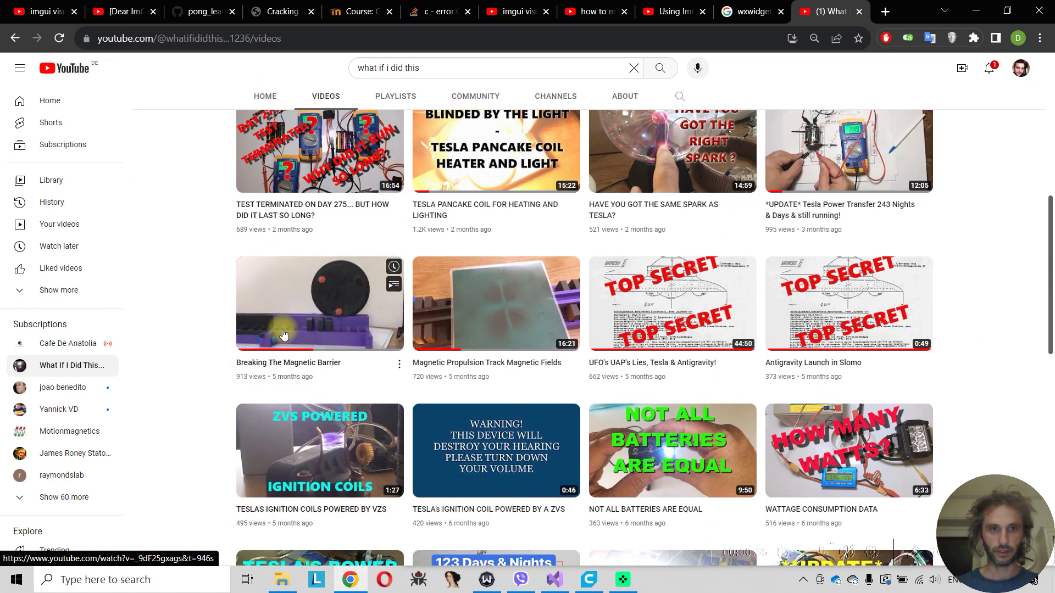
mouse_move(320, 303)
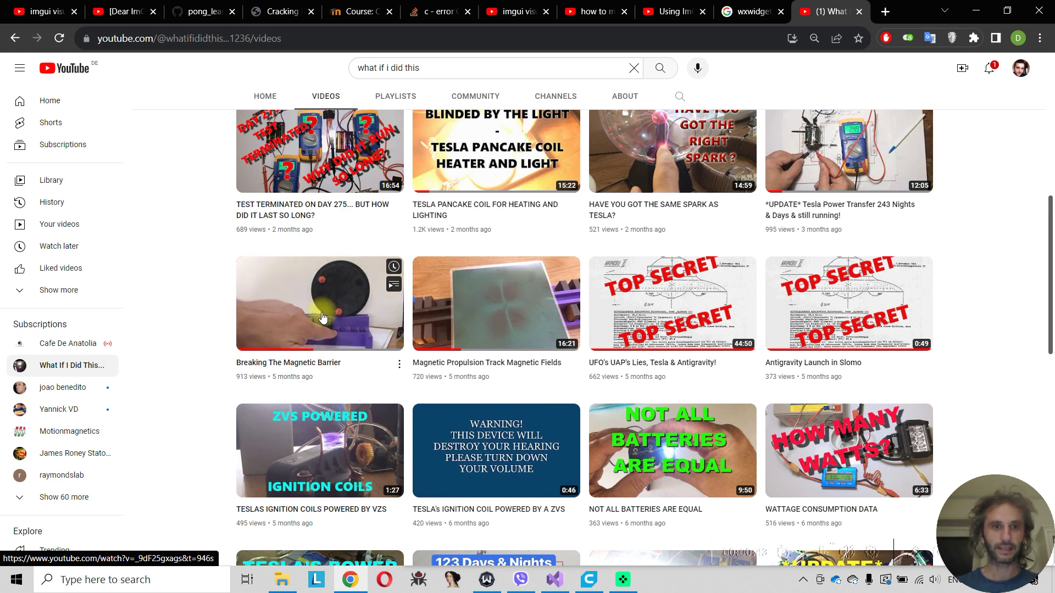
Open 'Breaking The Magnetic Barrier' muted, then open its description's Thingiverse link in a new tab.
right_click(311, 301)
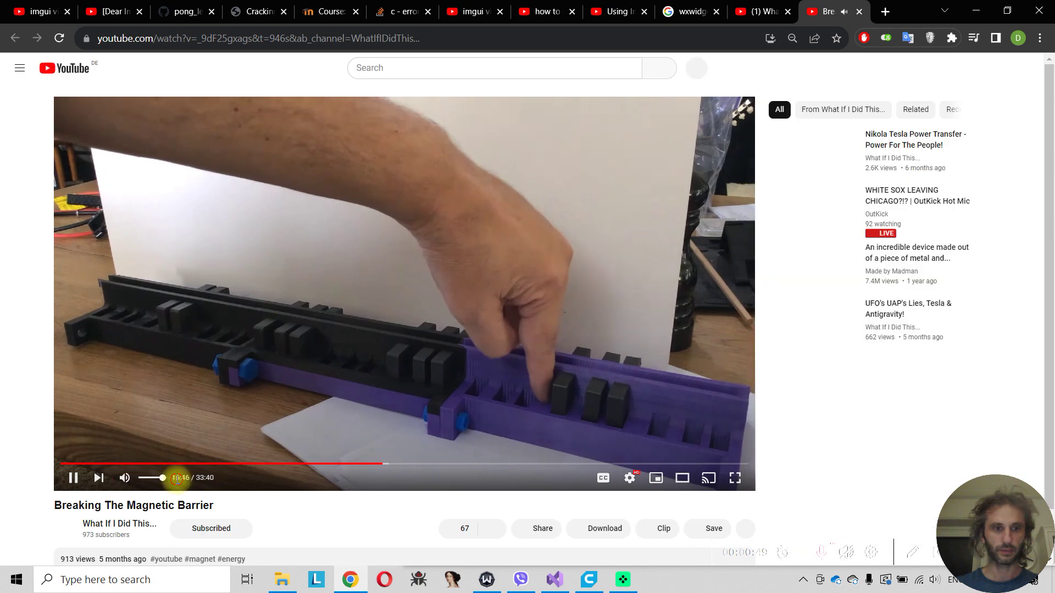
left_click(122, 478)
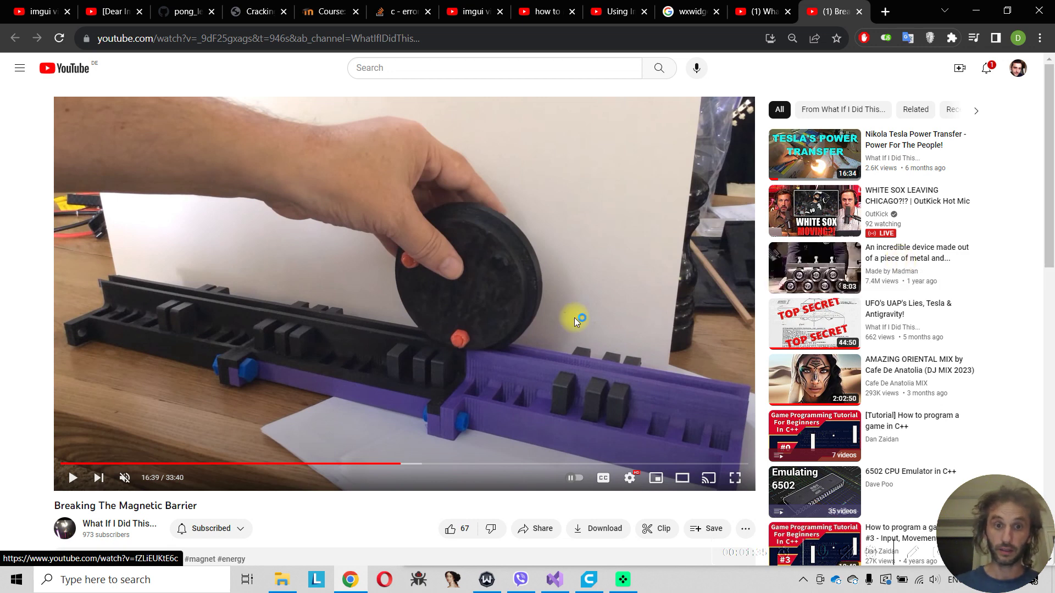
scroll(575, 318, "down", 2)
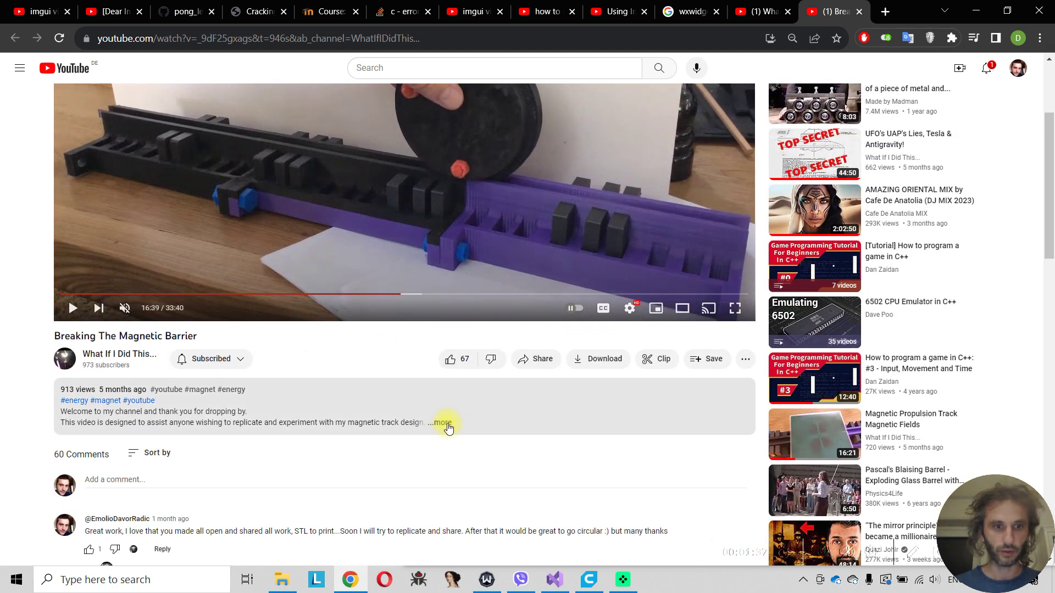
left_click(443, 423)
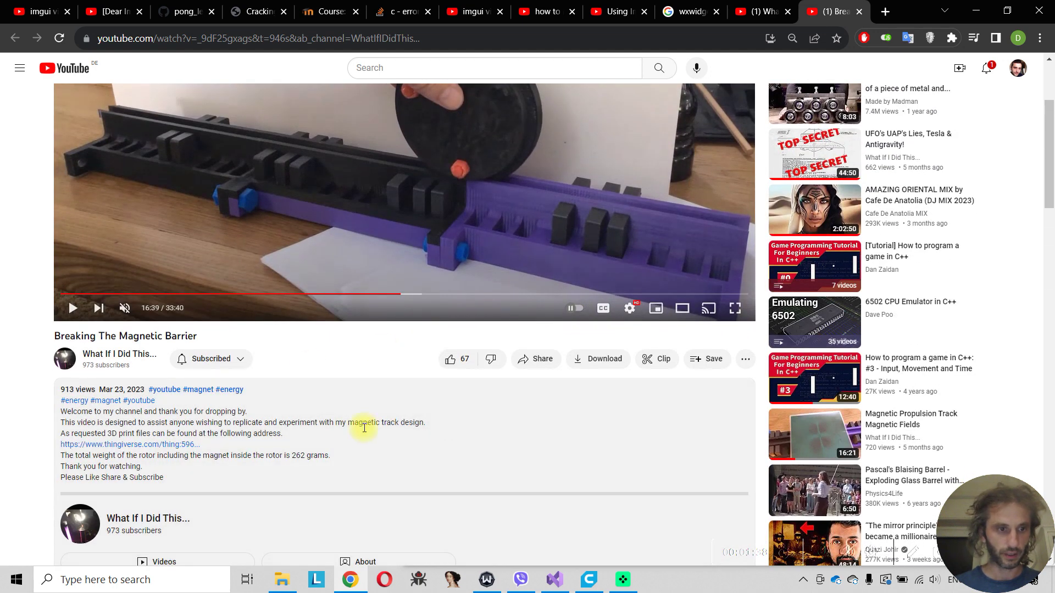
right_click(153, 446)
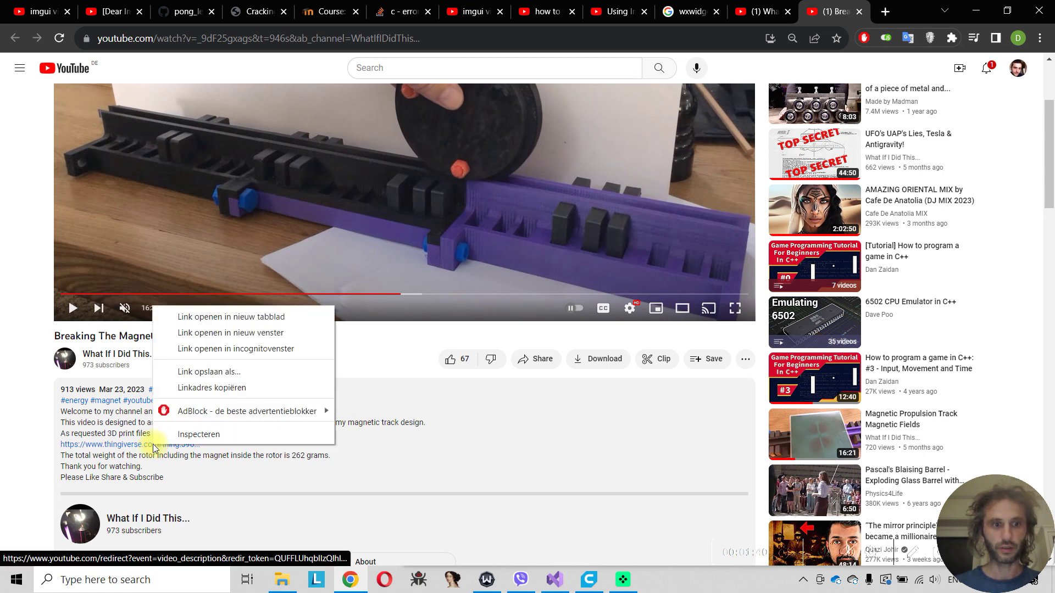
left_click(259, 317)
Switch to the new tab showing the Magnetic Propulsion Track Thingiverse page.
key("ctrl+Tab")
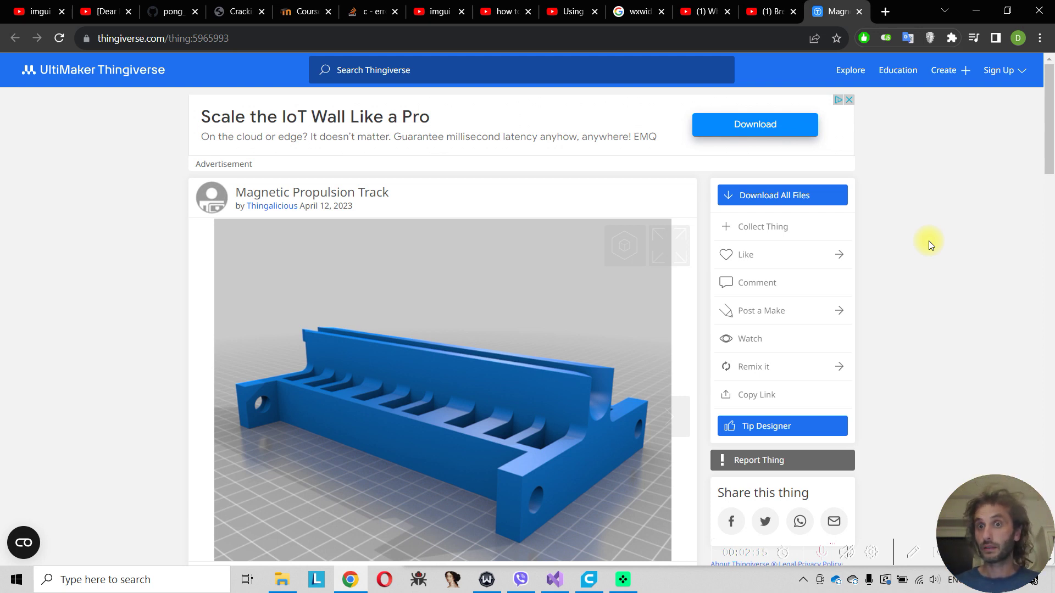
scroll(654, 308, "down", 2)
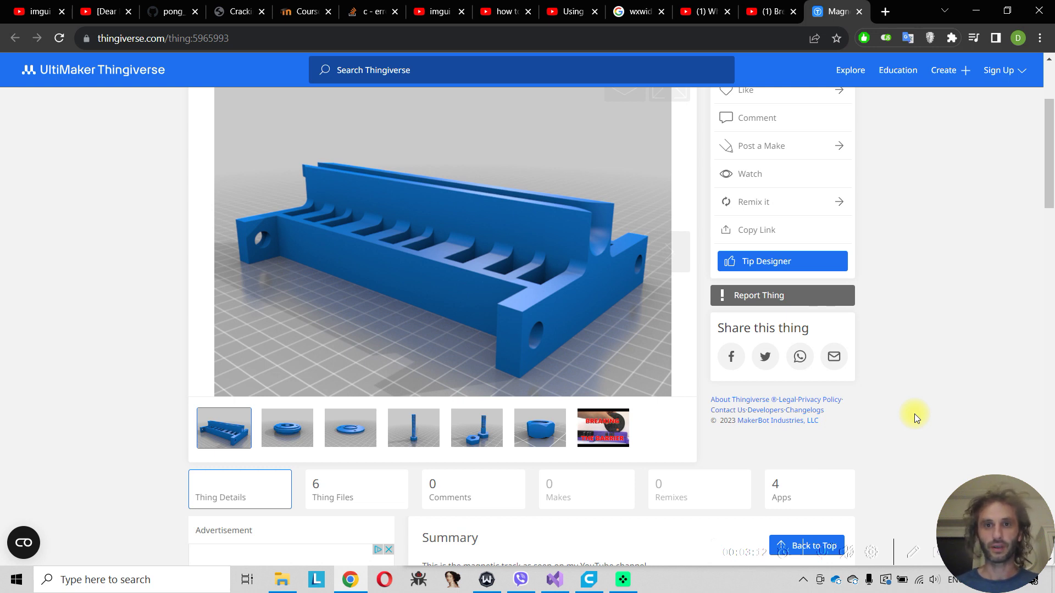
scroll(914, 413, "up", 1)
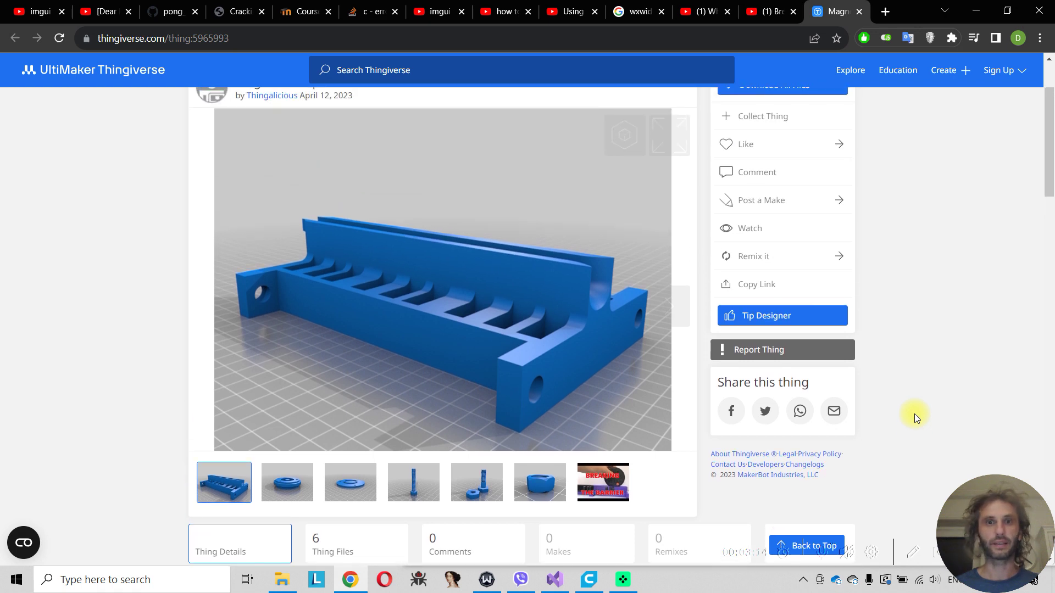